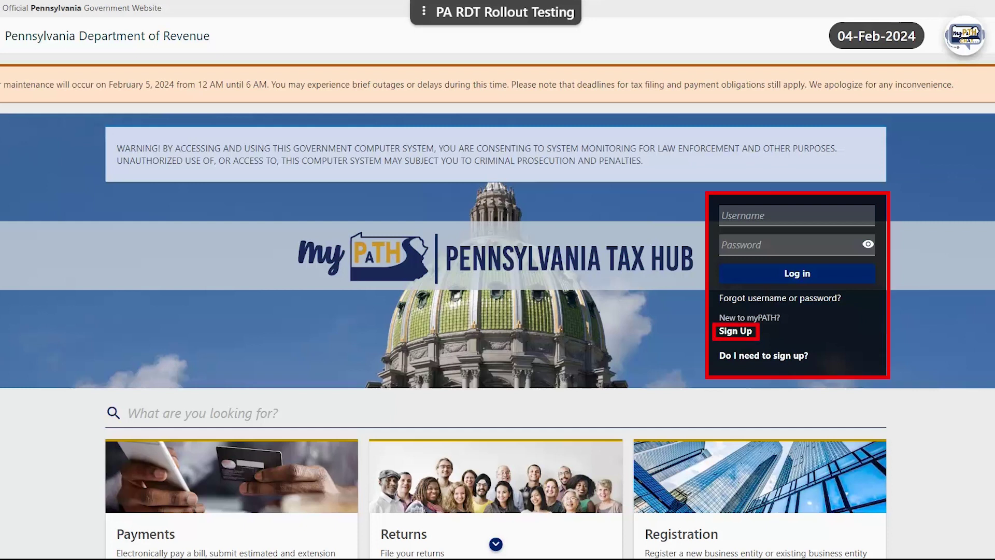
# Start a new myPATH sign-up and continue past the 'Do I need to sign up?' page.
pyautogui.click(733, 331)
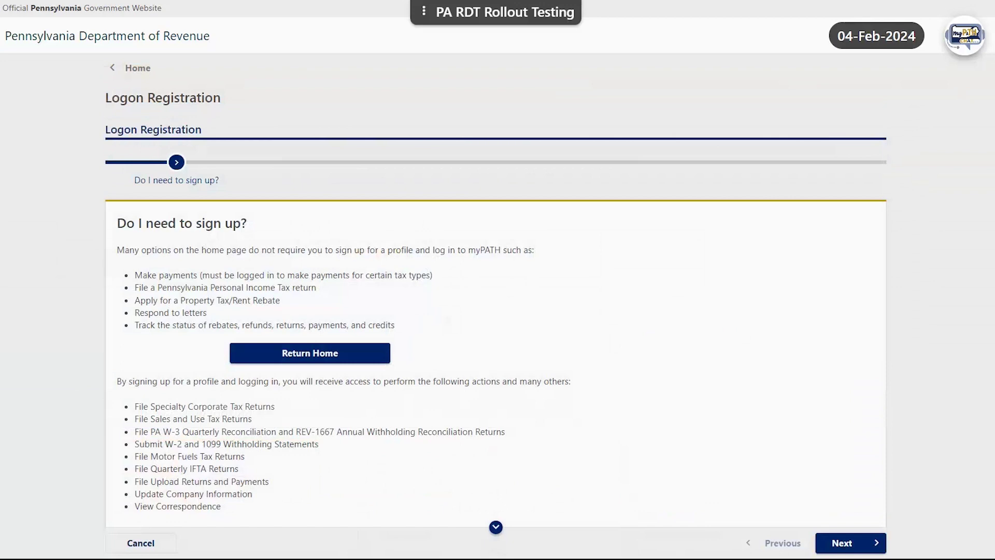
pyautogui.scroll(-6, 497, 280)
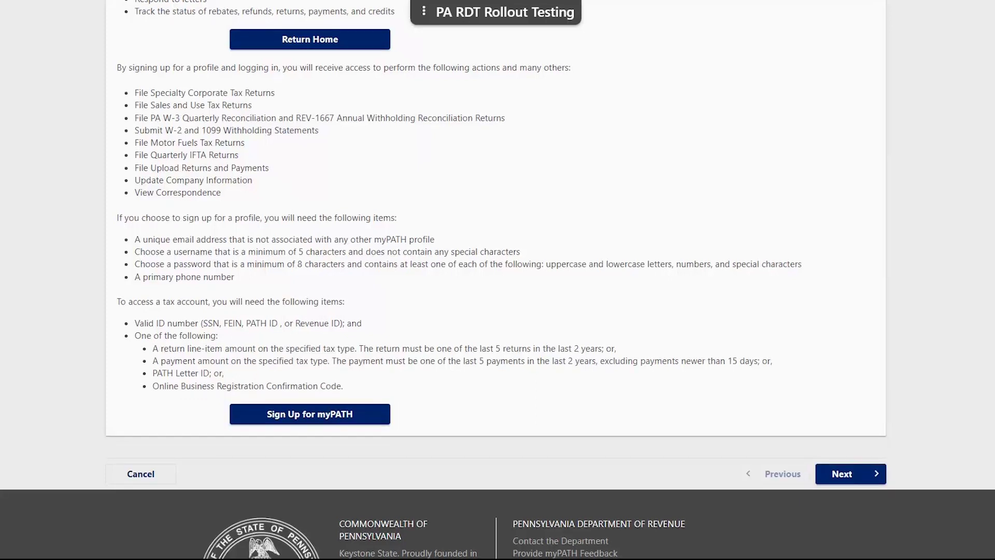
pyautogui.click(292, 417)
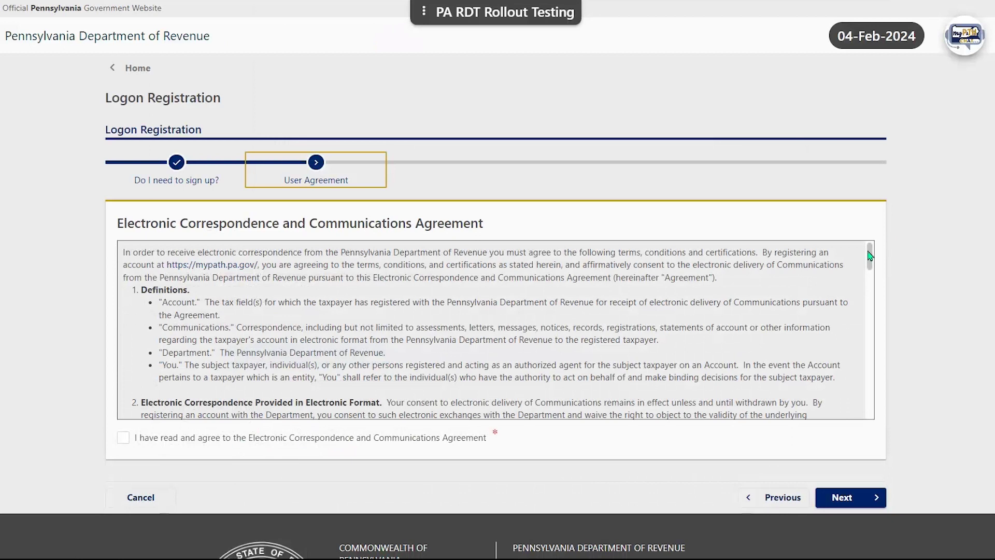
# Read and accept the Electronic Correspondence and Communications Agreement, then continue to registration.
pyautogui.moveTo(869, 256); pyautogui.dragTo(839, 412)
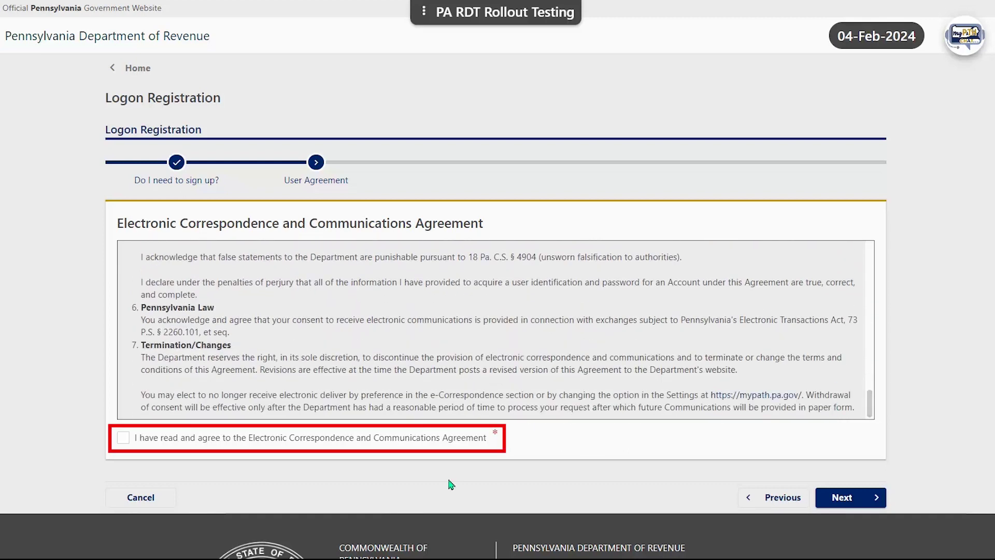
pyautogui.click(124, 438)
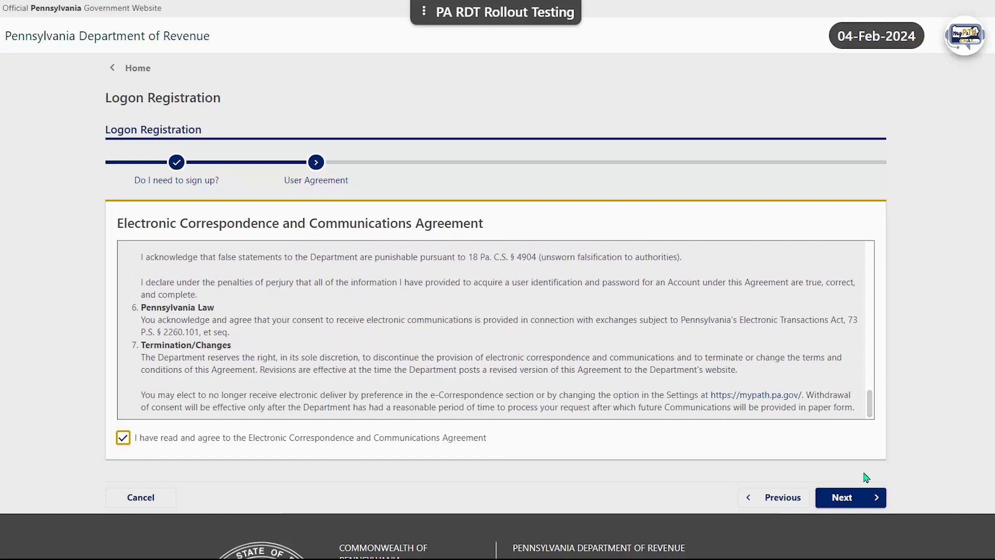
pyautogui.click(846, 498)
pyautogui.click(198, 319)
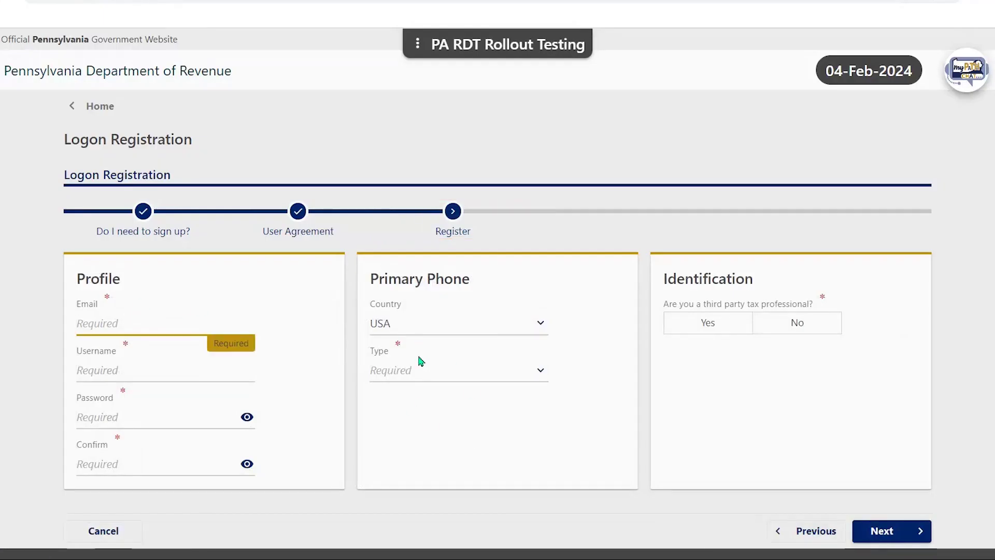
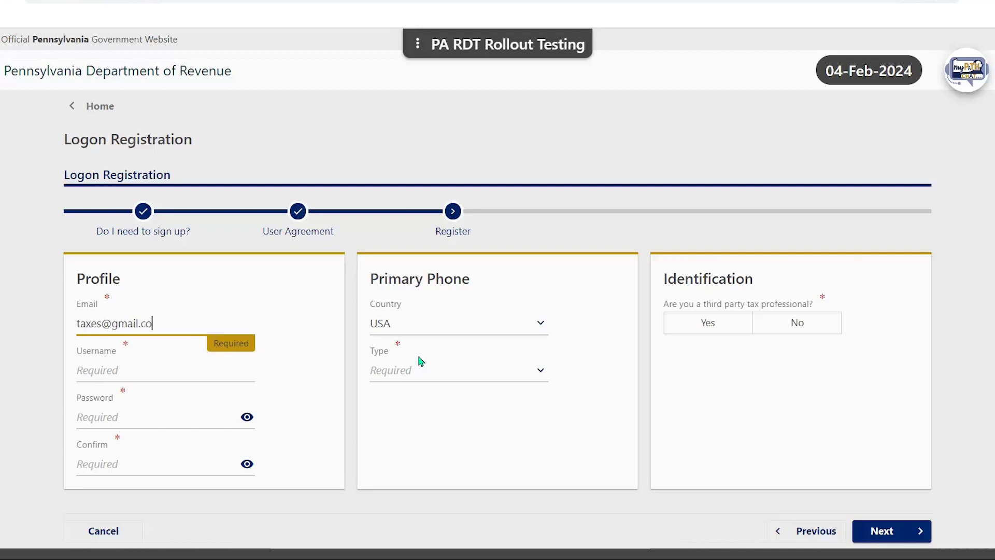
# Enter the profile's e-mail address, a username, and the account password.
pyautogui.press('Tab')
pyautogui.write('Mazuto')
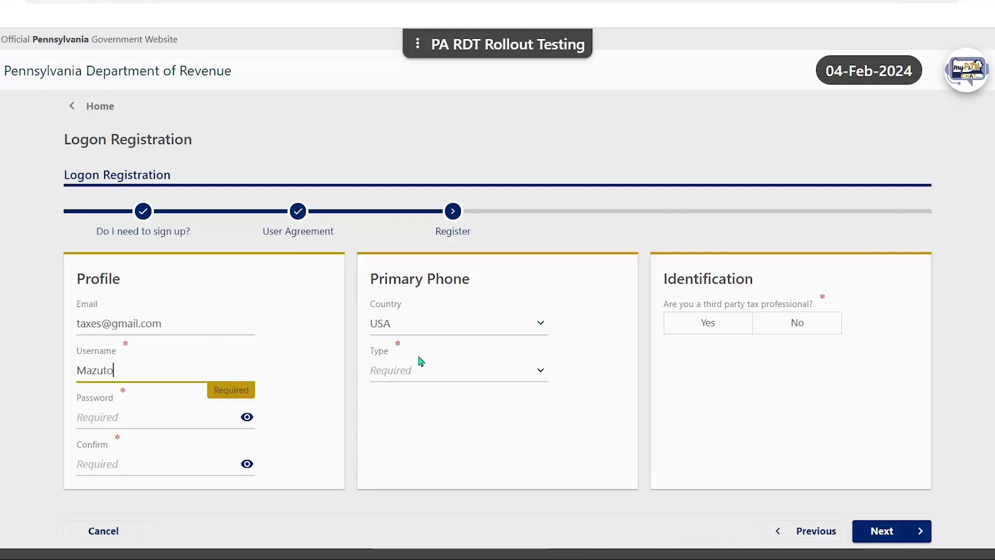
pyautogui.write('1')
pyautogui.press('Tab')
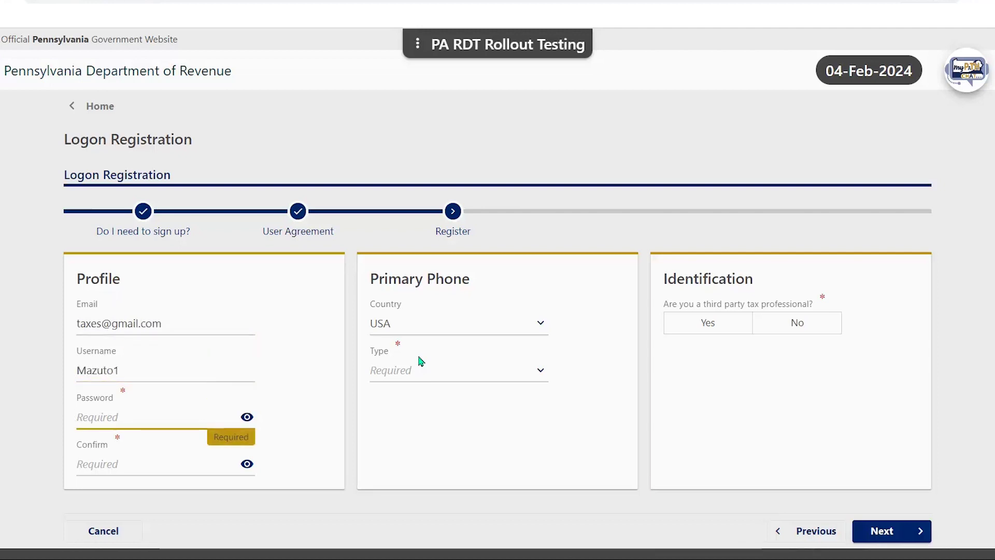
pyautogui.write('••••••••••')
pyautogui.press('Tab')
pyautogui.press('Tab')
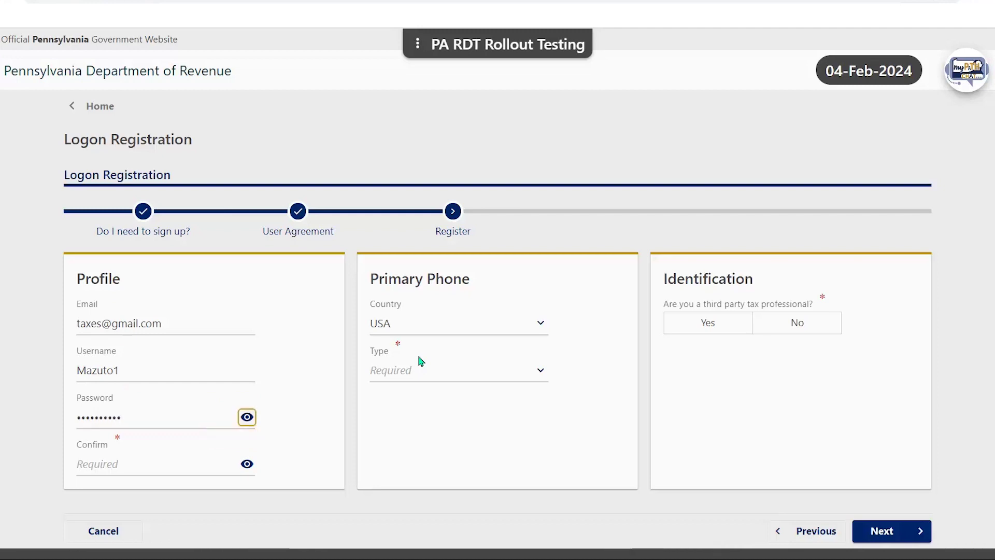
pyautogui.write('••••••••••')
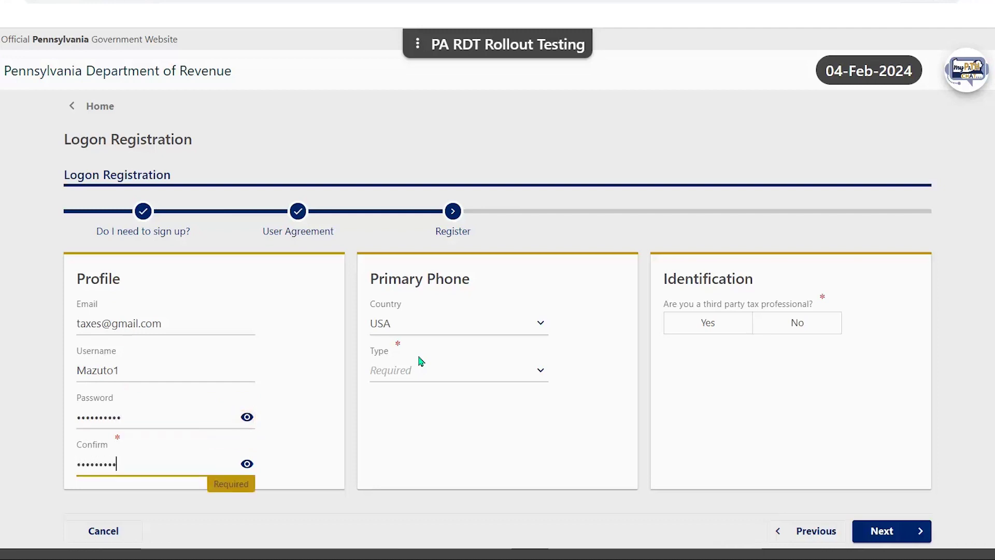
# Add a Cell Phone as the primary phone and enter its number.
pyautogui.click(541, 382)
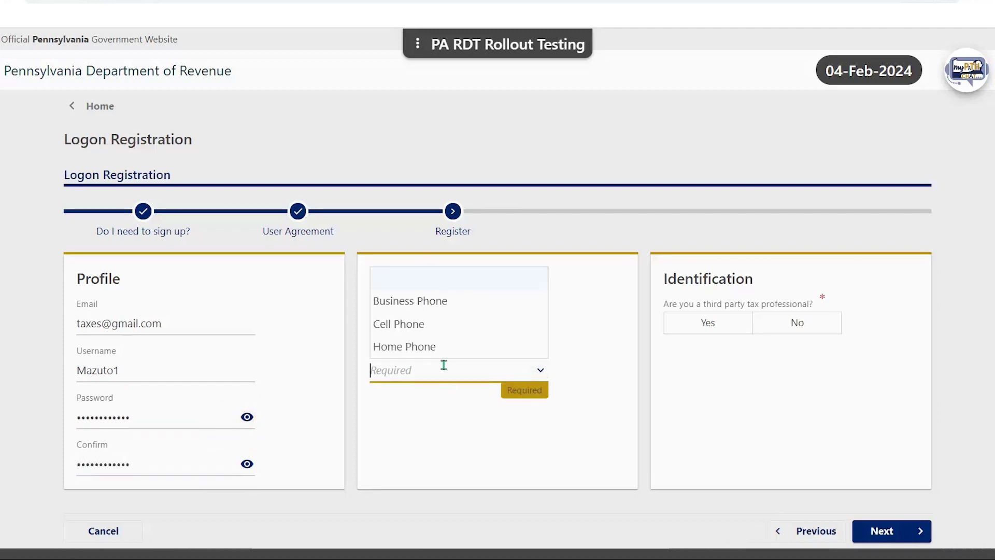
pyautogui.click(404, 322)
pyautogui.click(449, 414)
pyautogui.write('0000000000')
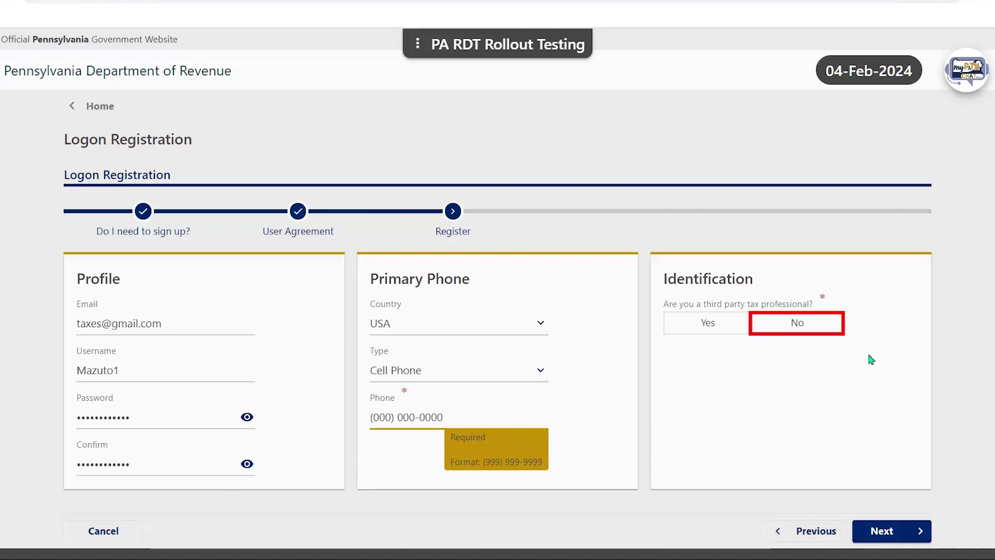
# Answer No to third-party tax professional, enter the Federal Employer ID and business name MAZUTO.
pyautogui.click(796, 327)
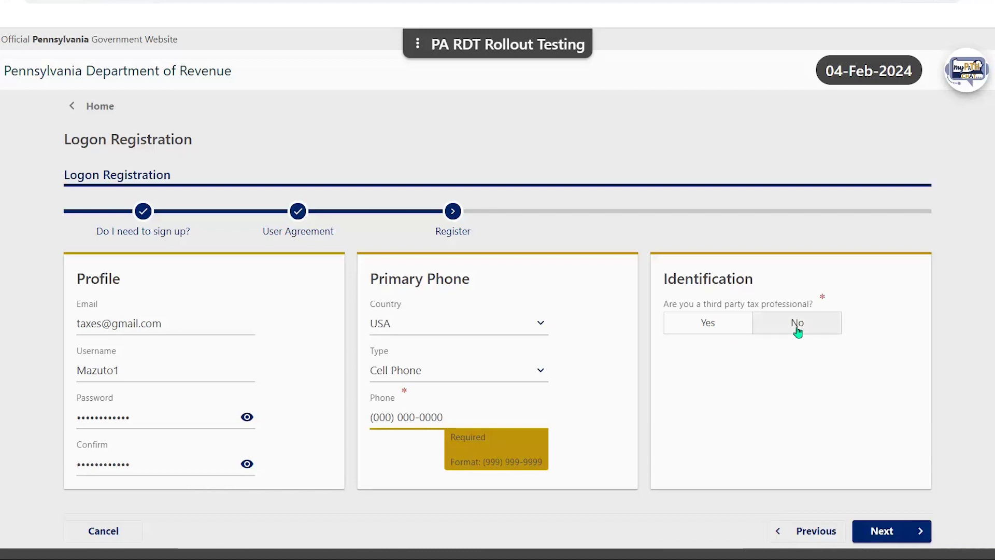
pyautogui.click(836, 370)
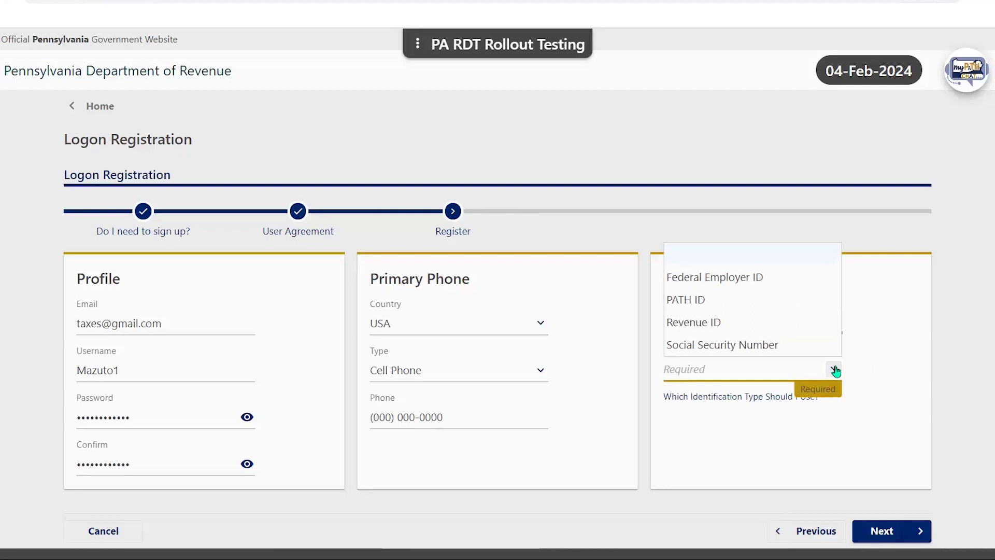
pyautogui.click(719, 278)
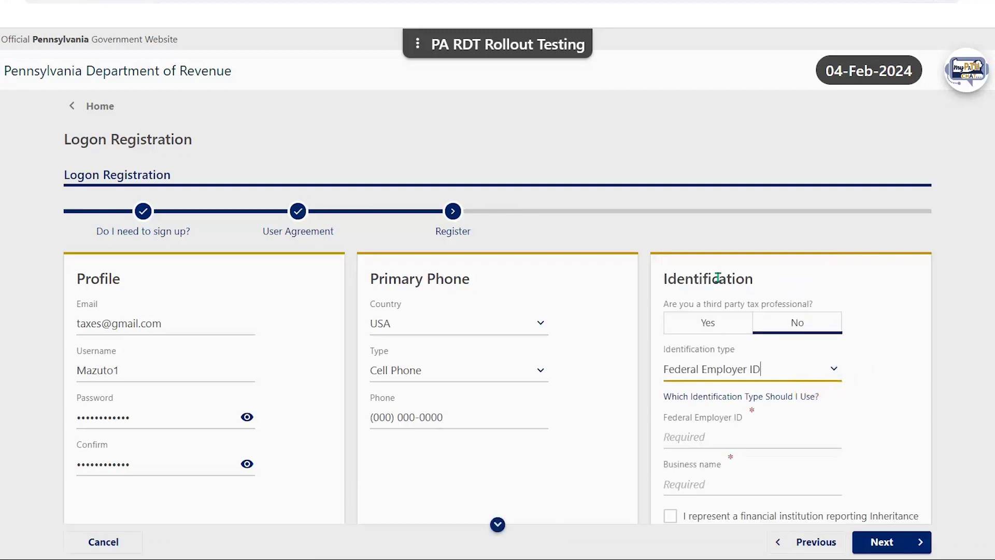
pyautogui.scroll(-3, 853, 365)
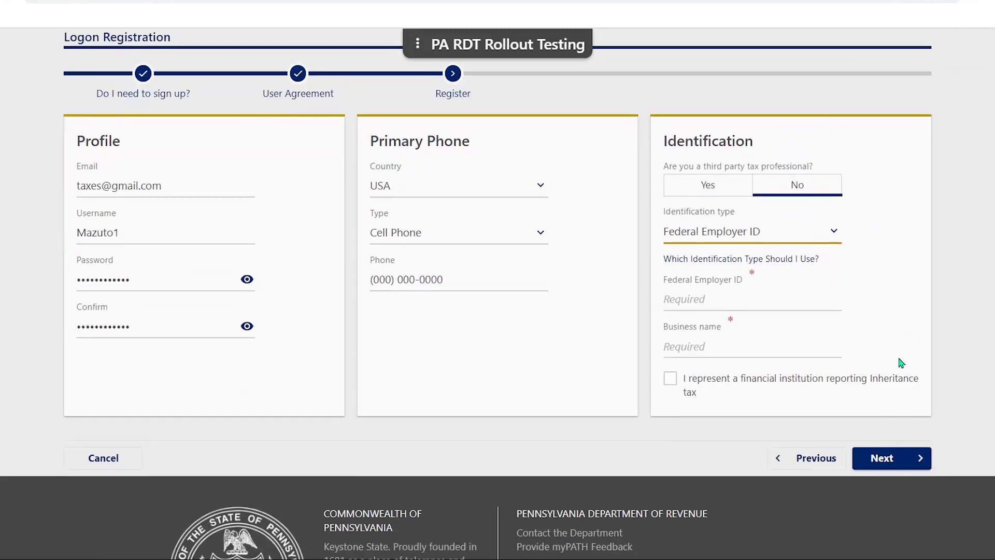
pyautogui.click(728, 300)
pyautogui.write('22-2222222')
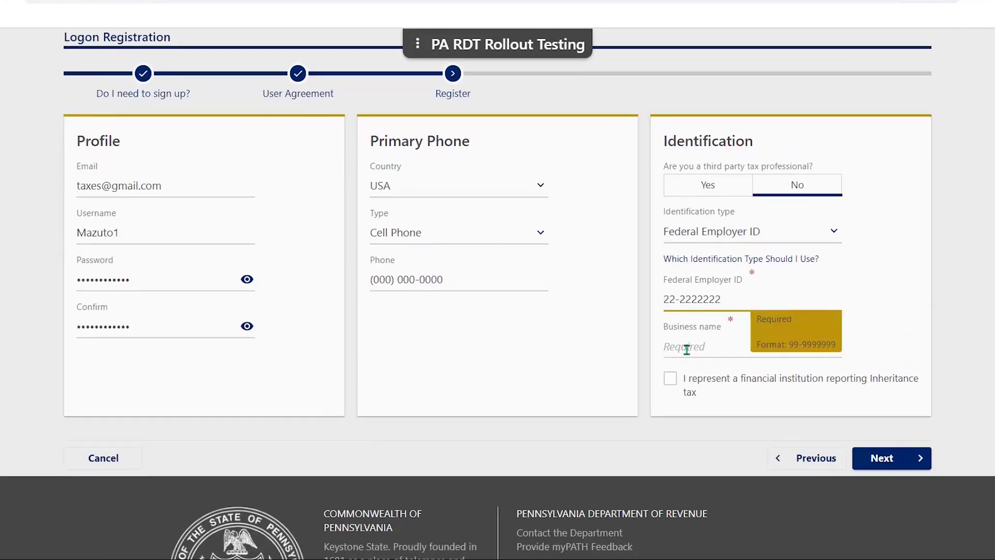
pyautogui.click(687, 347)
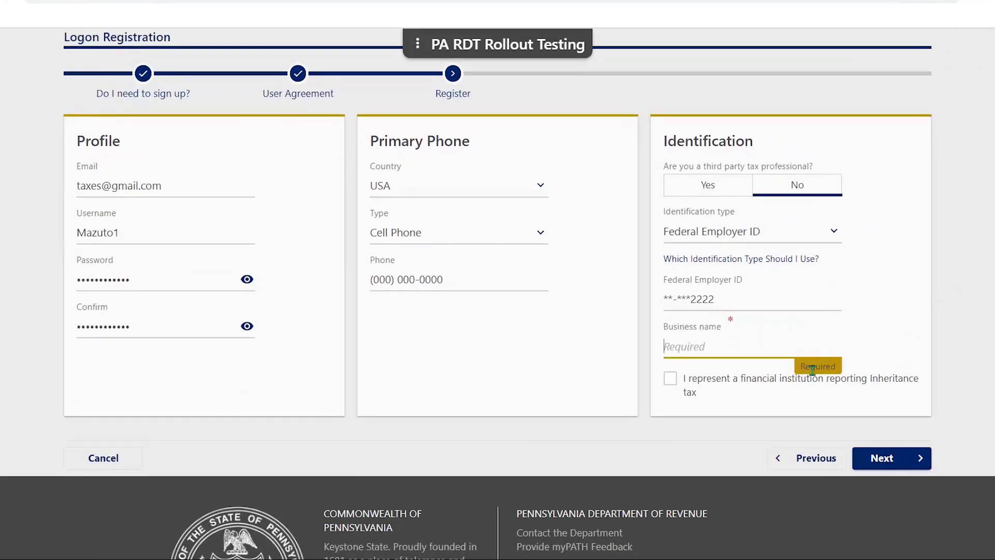
pyautogui.write('MAZUTO')
pyautogui.click(885, 457)
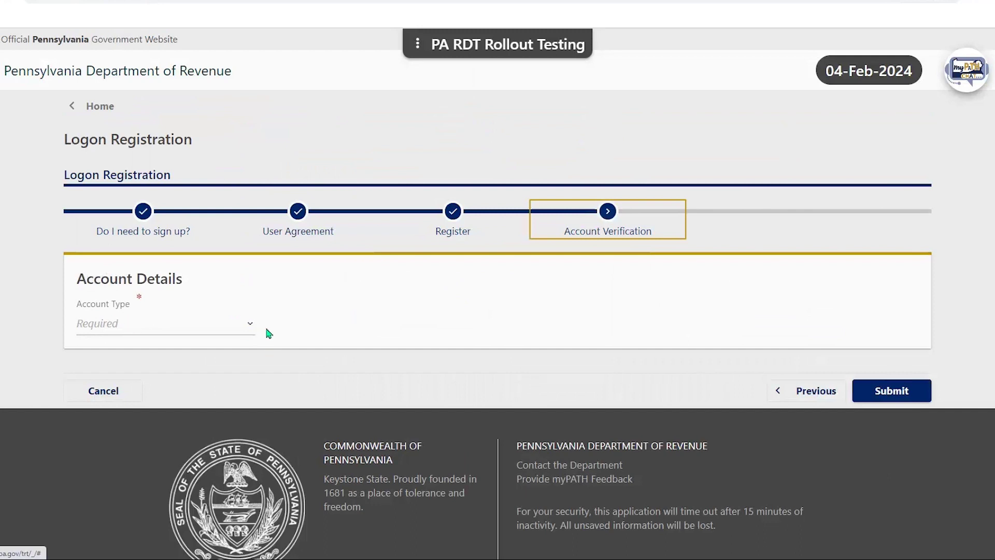
# Choose Employer Withholding Tax (W-3) account type with Return Line Item validation.
pyautogui.click(252, 328)
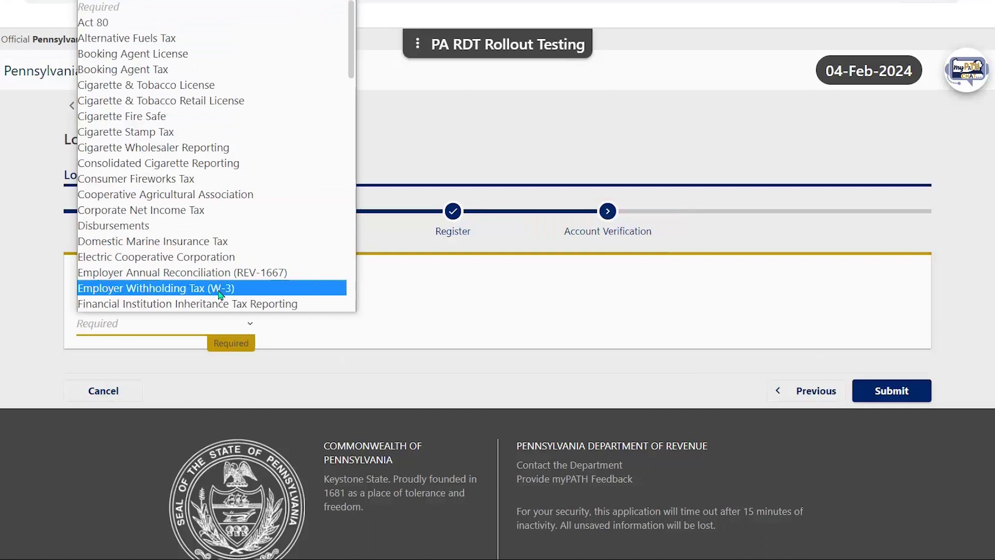
pyautogui.click(220, 288)
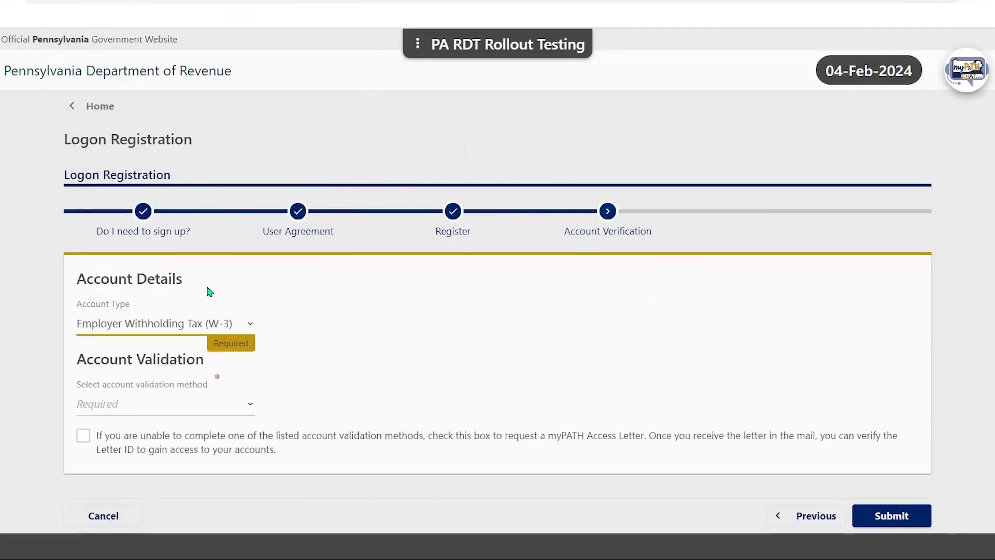
pyautogui.click(242, 405)
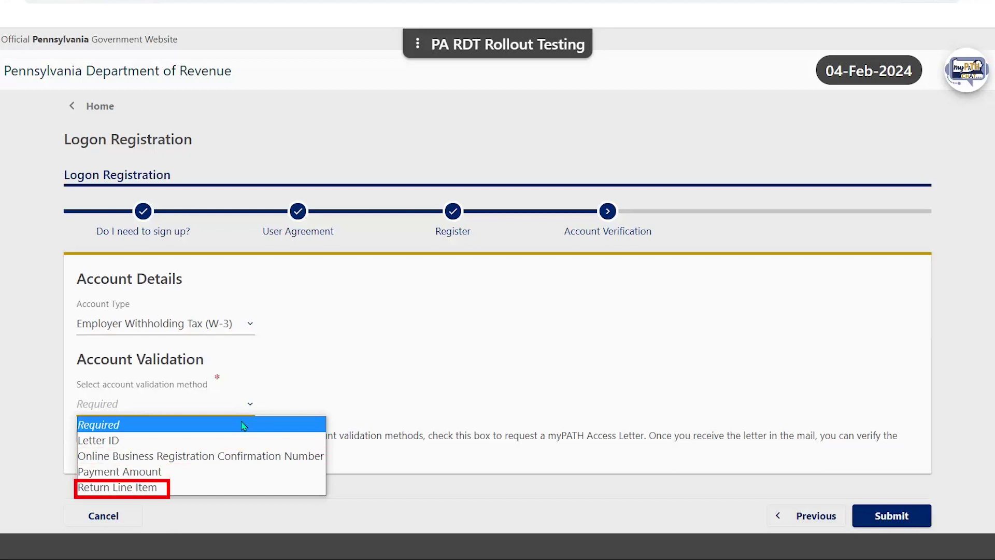
pyautogui.click(241, 425)
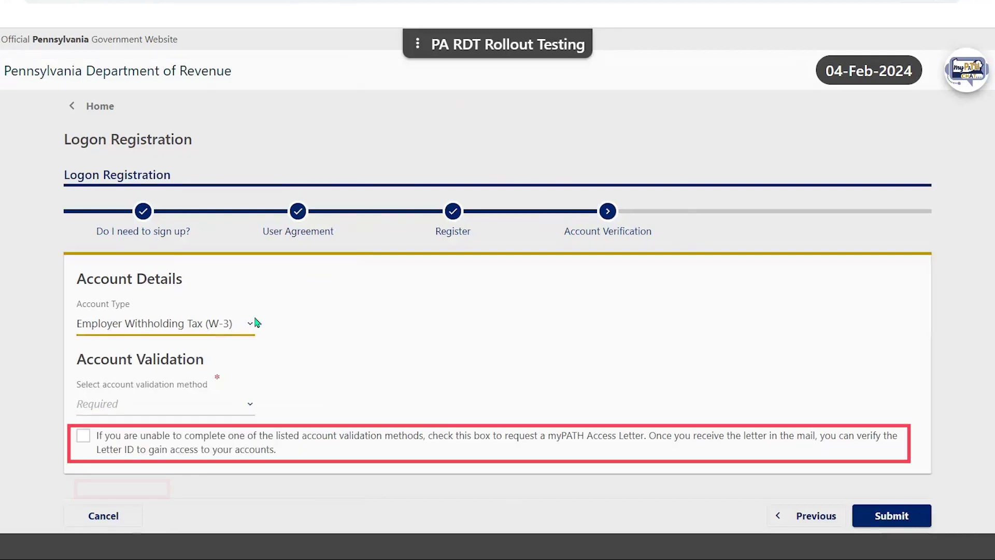
pyautogui.click(250, 405)
pyautogui.click(222, 486)
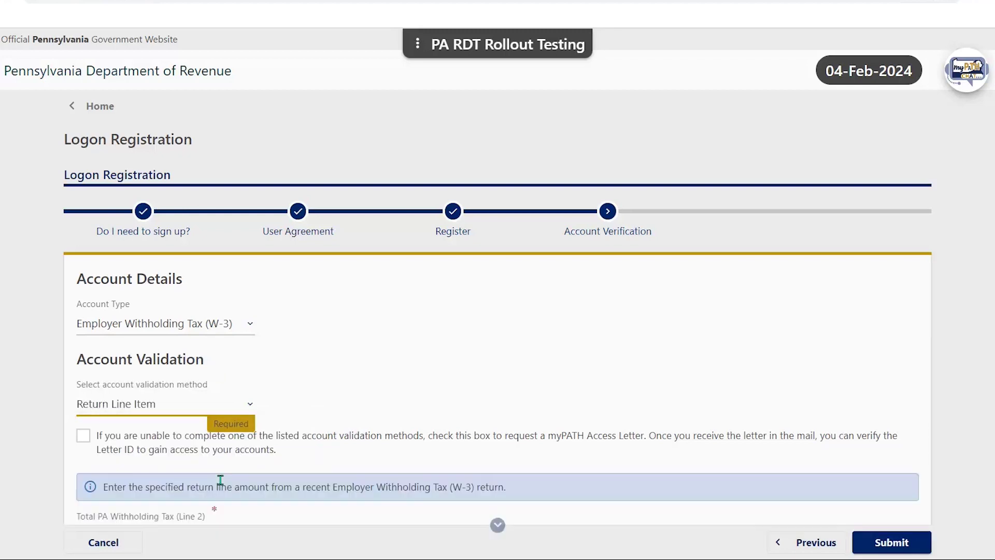
# Enter 10000 as Line 2 withholding tax, opt into e-mail delivery, and submit.
pyautogui.scroll(-3, 174, 418)
pyautogui.click(165, 404)
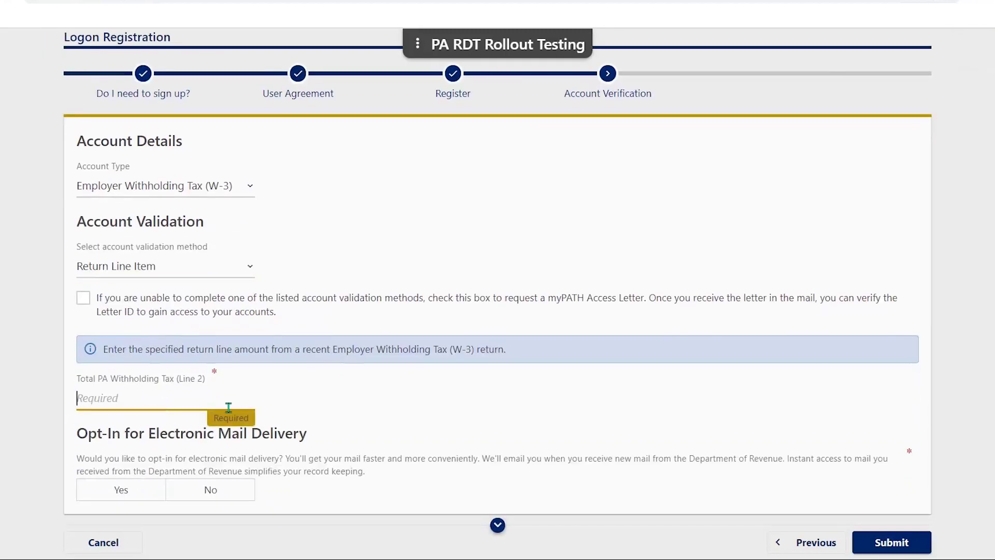
pyautogui.write('10000')
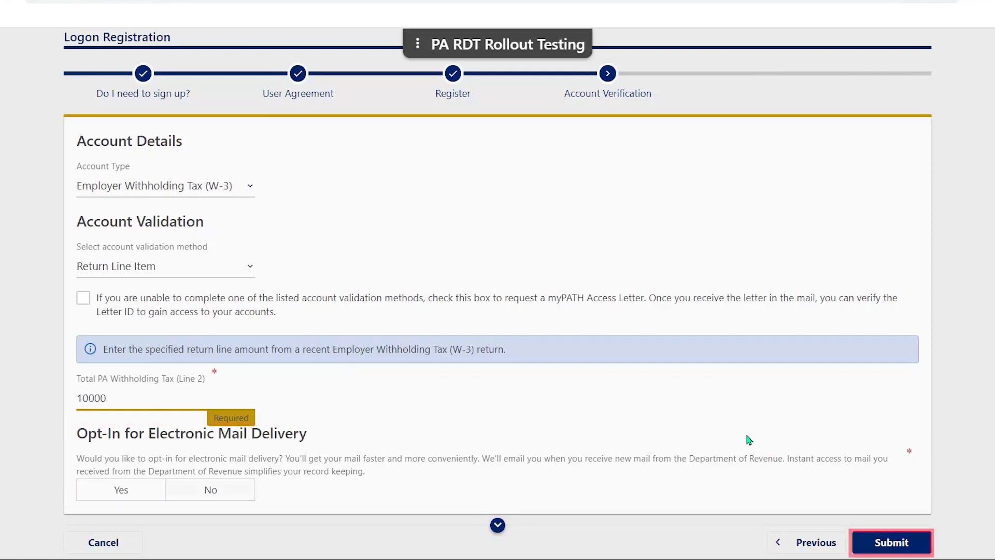
pyautogui.click(123, 489)
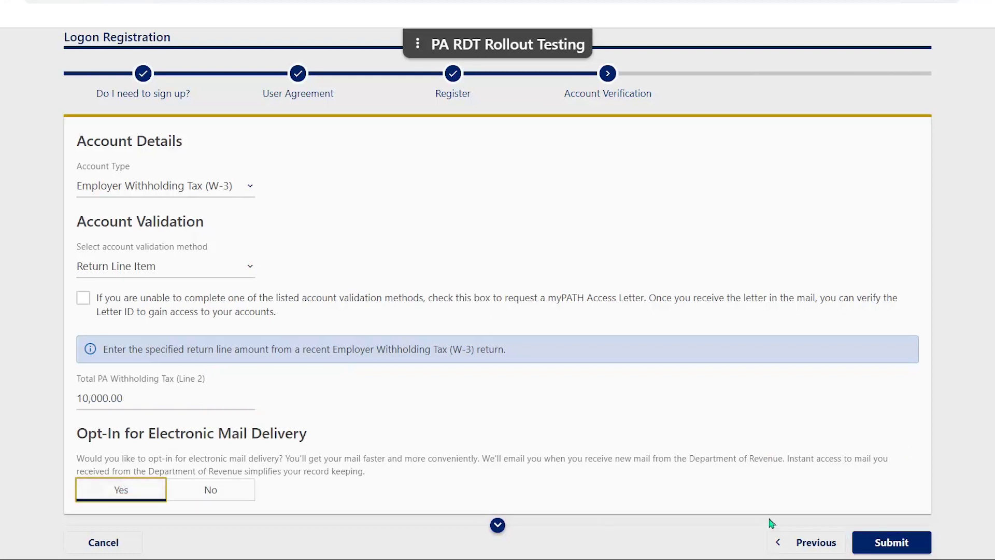
pyautogui.click(884, 542)
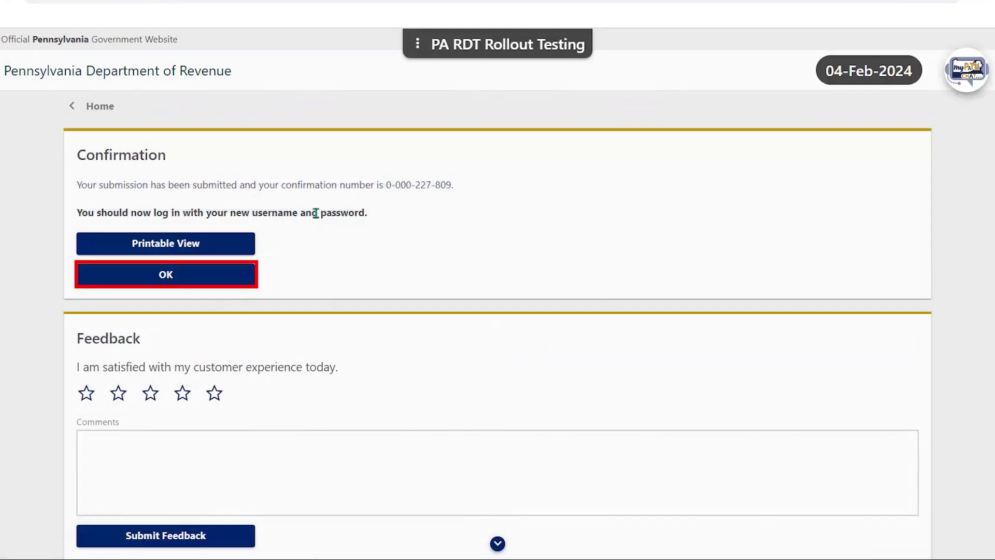
# Acknowledge the confirmation and log in with the new username and password.
pyautogui.click(175, 274)
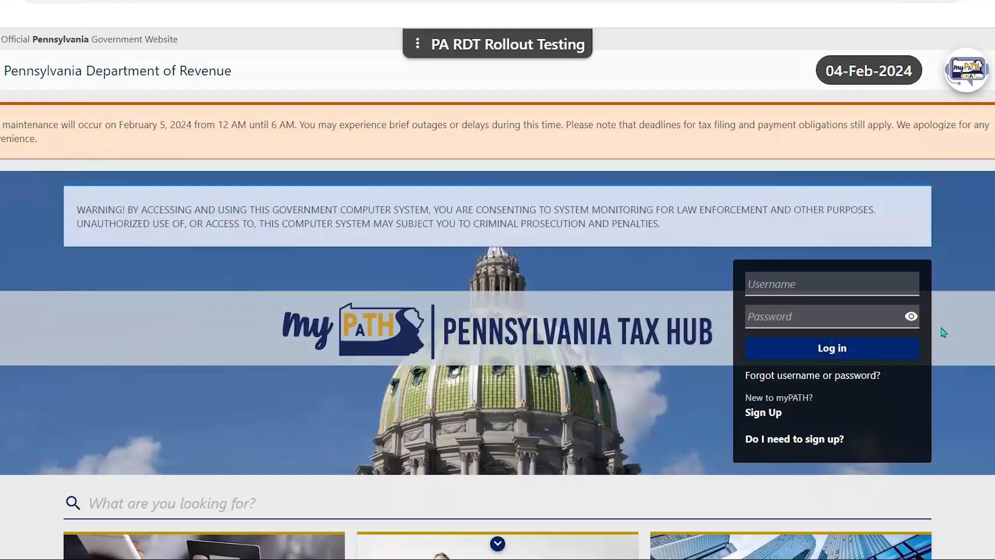
pyautogui.click(870, 286)
pyautogui.write('Mazuto1')
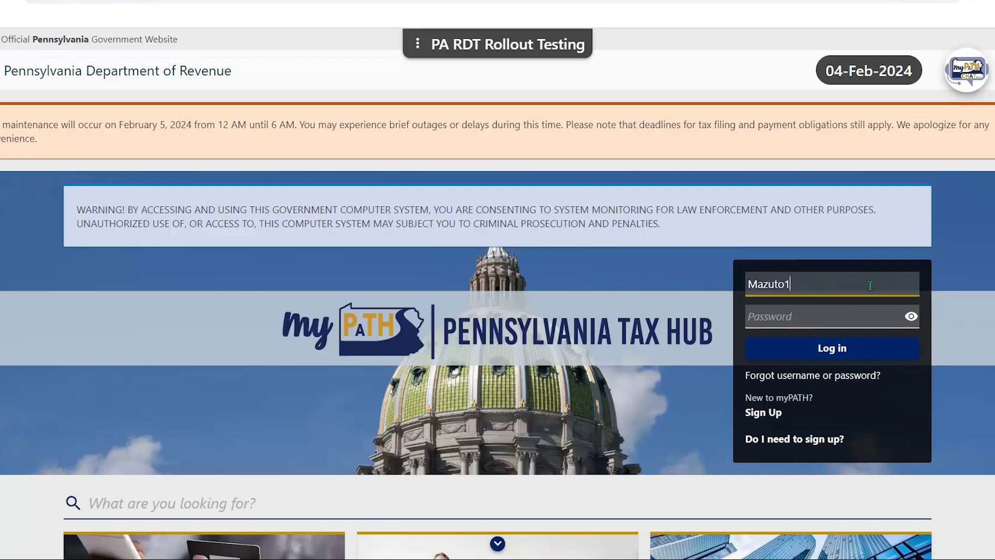
pyautogui.press('Tab')
pyautogui.write('••••••••')
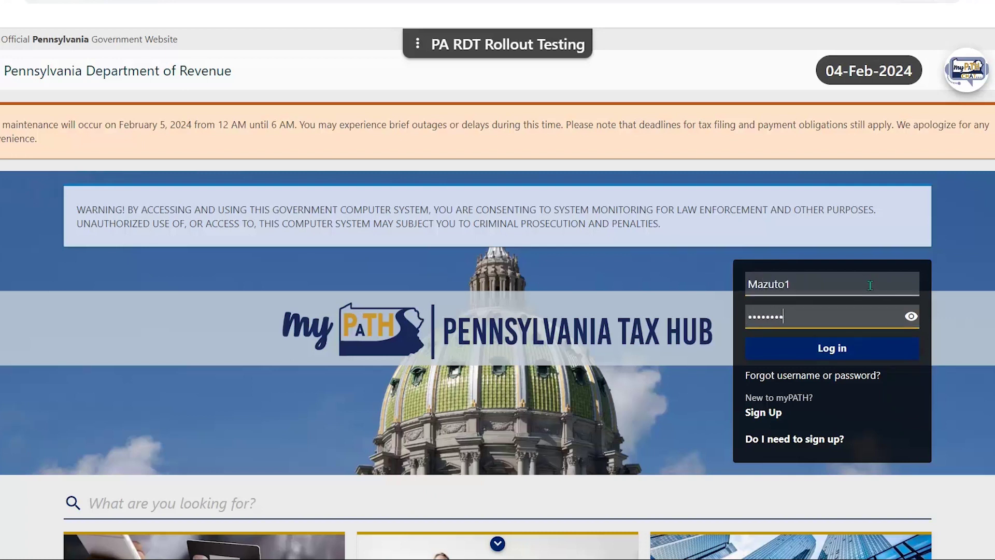
pyautogui.press('Return')
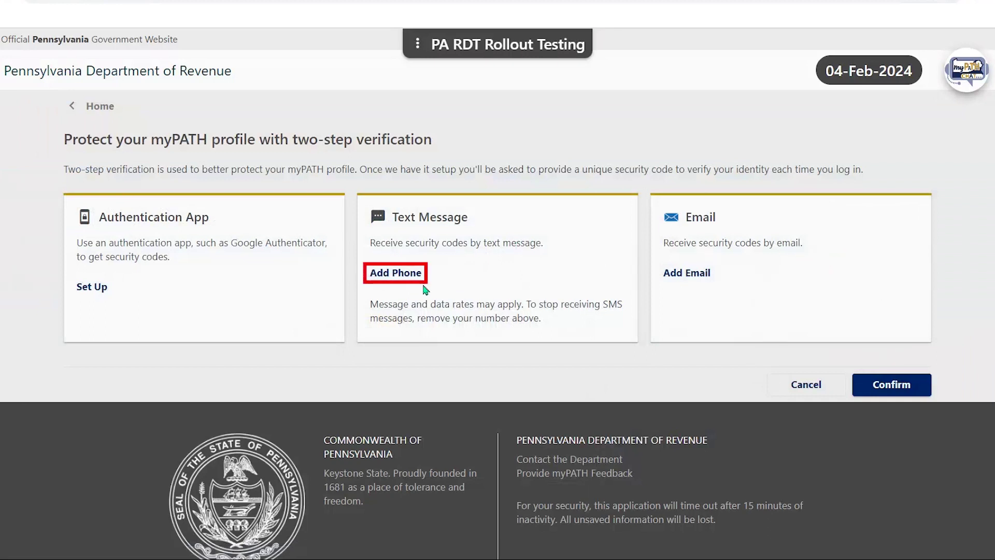
# Add a phone number for text-message codes, then auto-fill and confirm the security code.
pyautogui.click(390, 279)
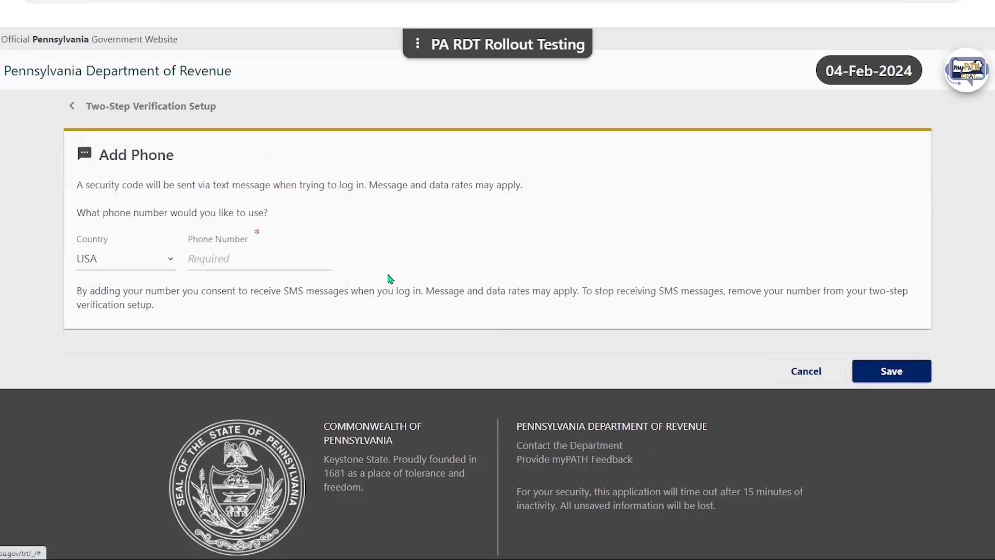
pyautogui.click(251, 262)
pyautogui.write('00')
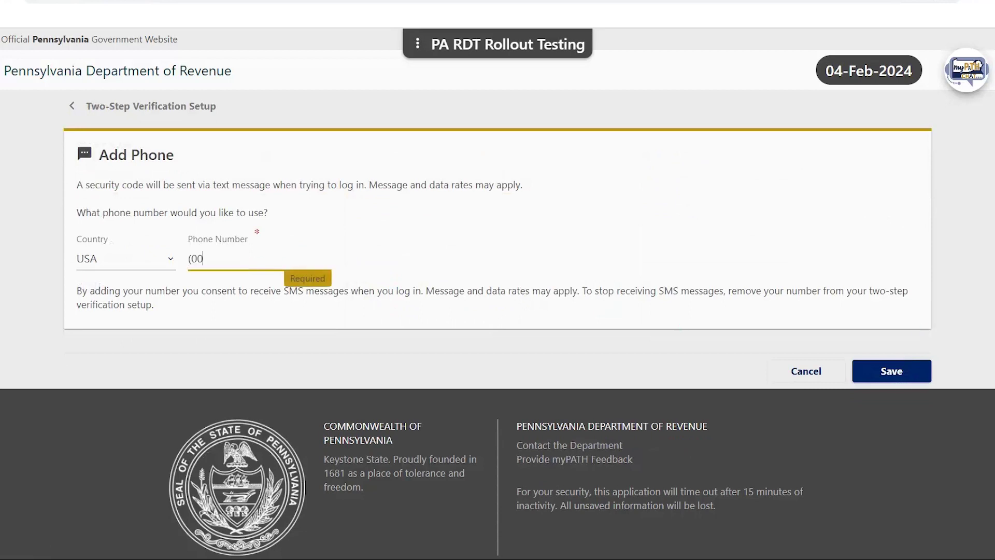
pyautogui.write('0) 000-0000')
pyautogui.click(892, 372)
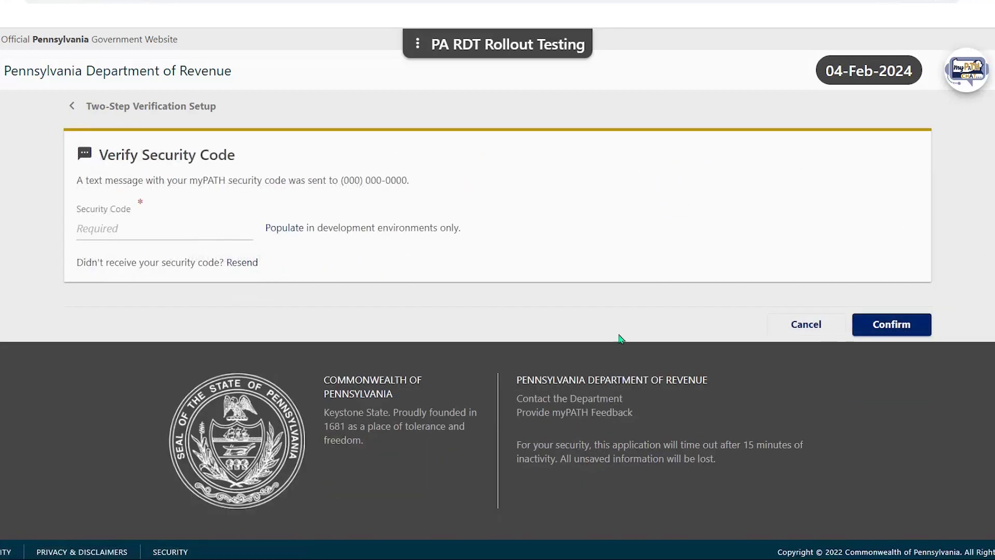
pyautogui.click(289, 229)
pyautogui.click(889, 326)
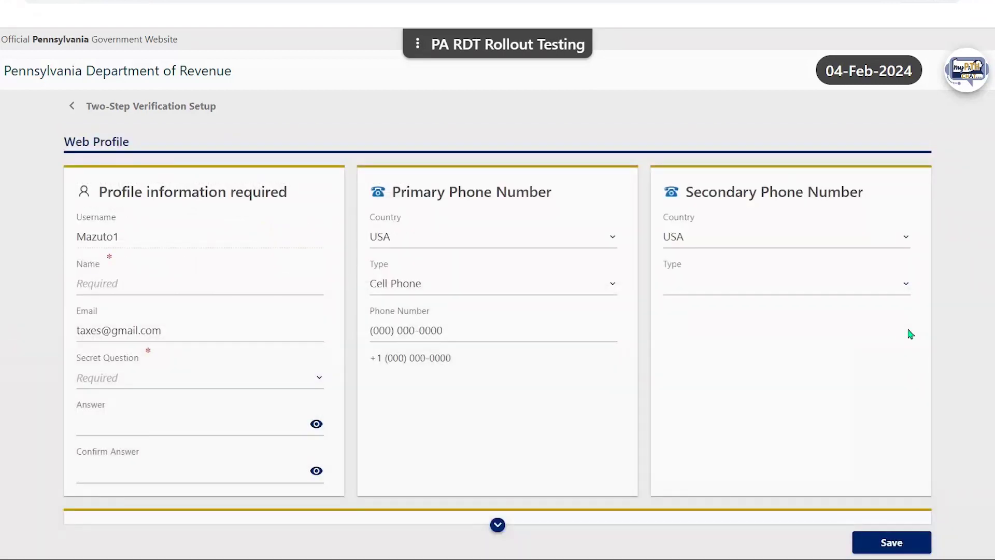
# Enter the taxpayer's name and choose the mother's middle name secret question.
pyautogui.click(244, 282)
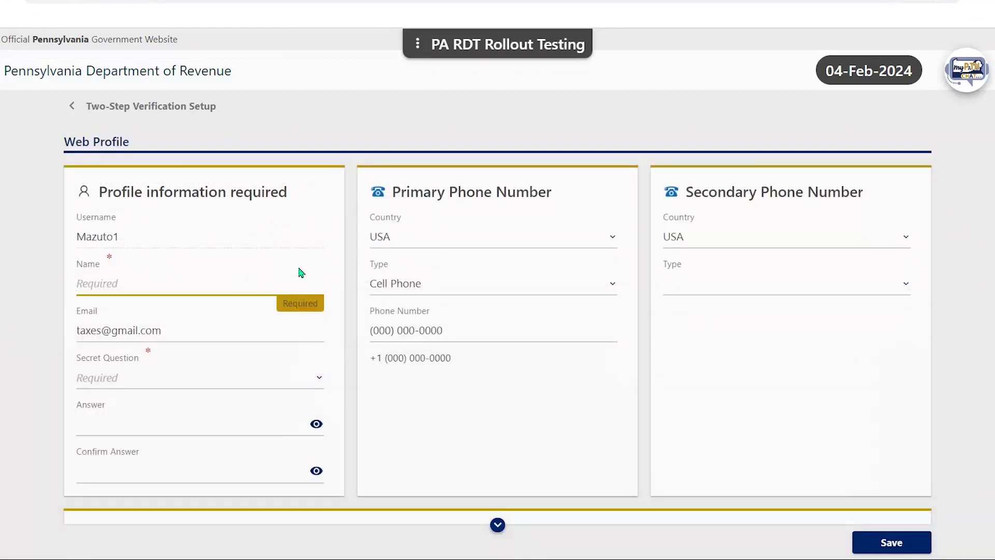
pyautogui.write('Joe Taxpayer')
pyautogui.click(277, 380)
pyautogui.click(262, 340)
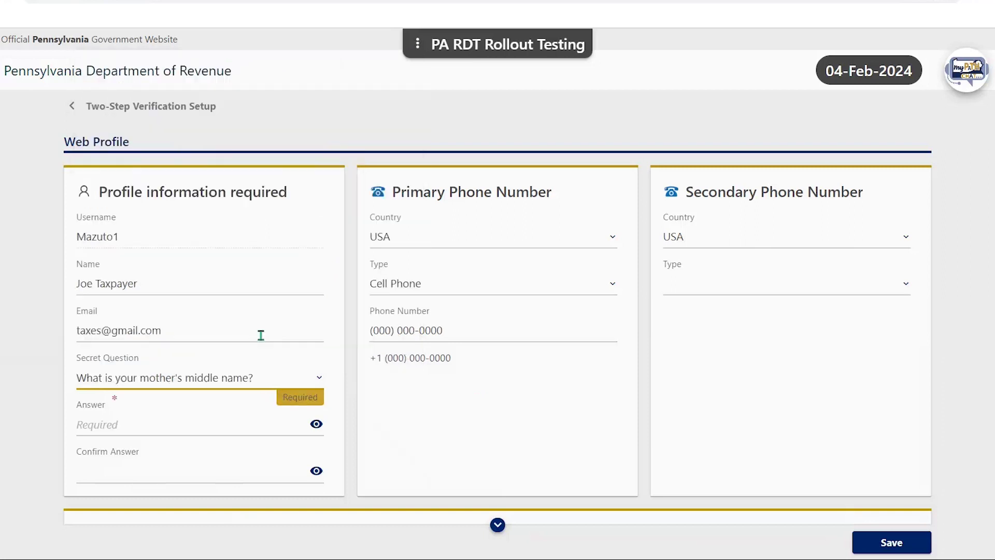
# Enter and confirm the secret answer, then save the Web Profile.
pyautogui.click(192, 428)
pyautogui.write('•••••')
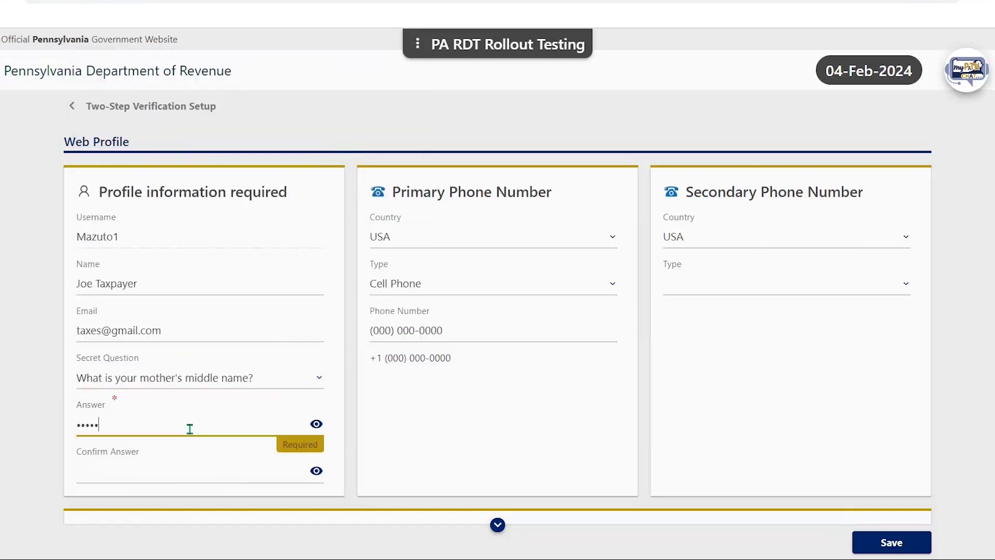
pyautogui.write('•')
pyautogui.click(161, 473)
pyautogui.write('•••••')
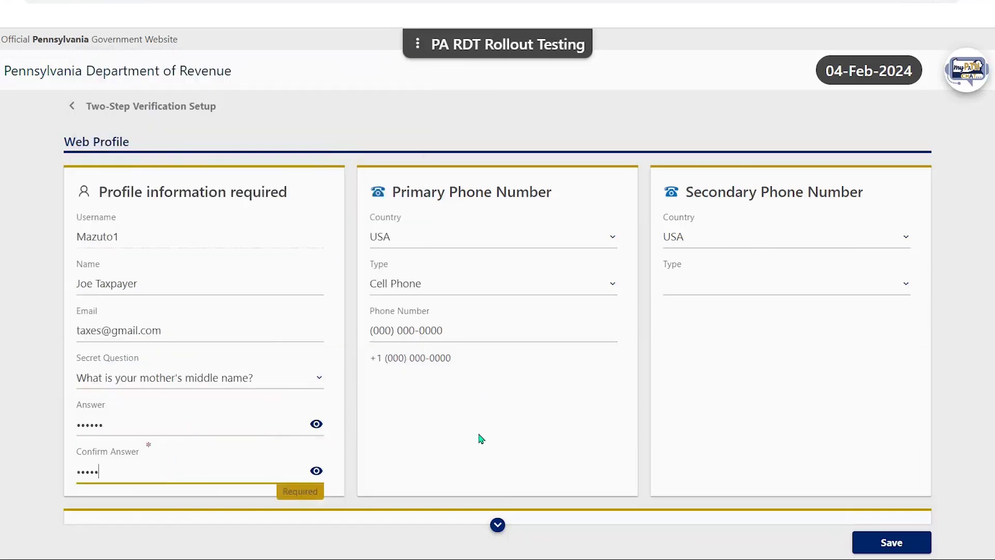
pyautogui.write('•')
pyautogui.scroll(-1, 978, 313)
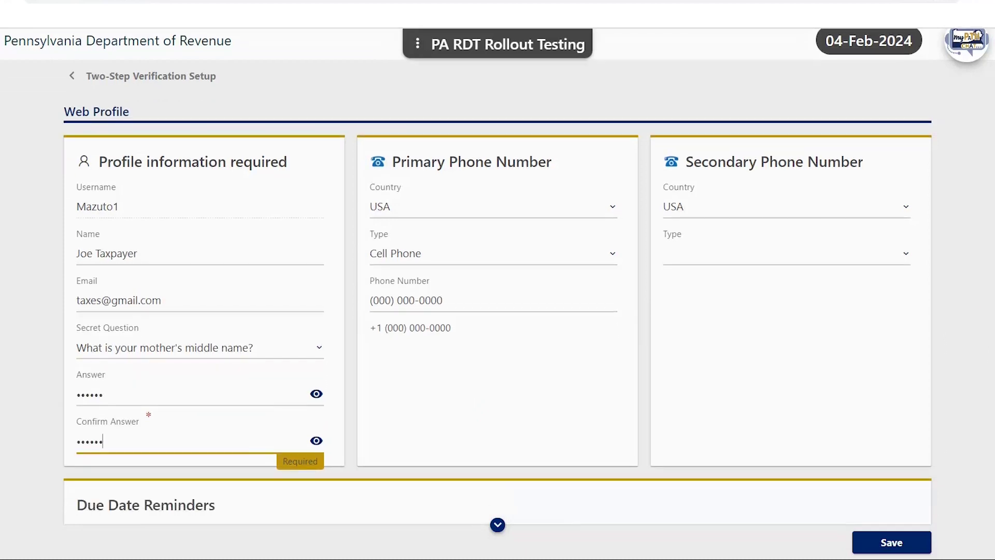
pyautogui.scroll(-5, 498, 280)
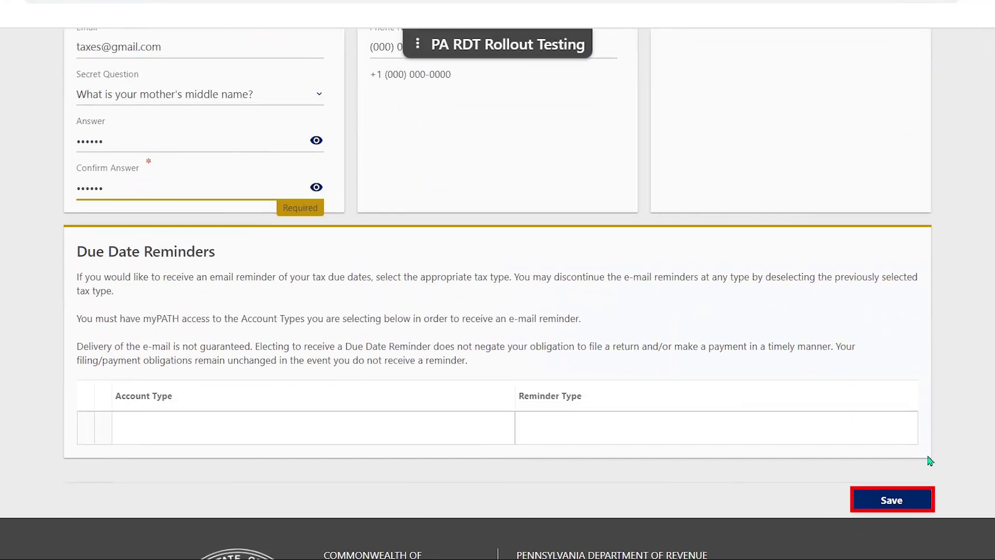
pyautogui.click(882, 499)
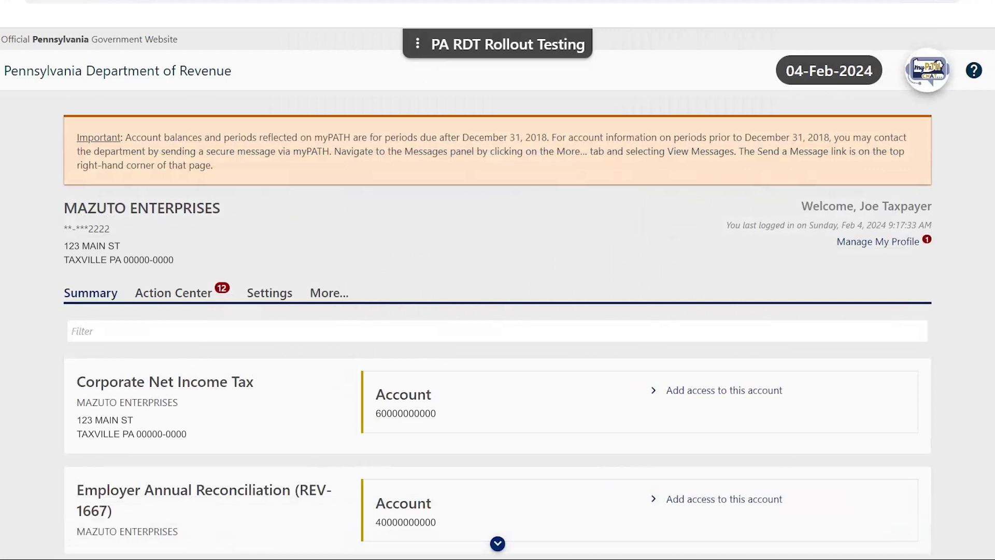
# Scroll the Summary springboard down to the Employer Withholding Tax (W-3) account card.
pyautogui.scroll(-4, 701, 243)
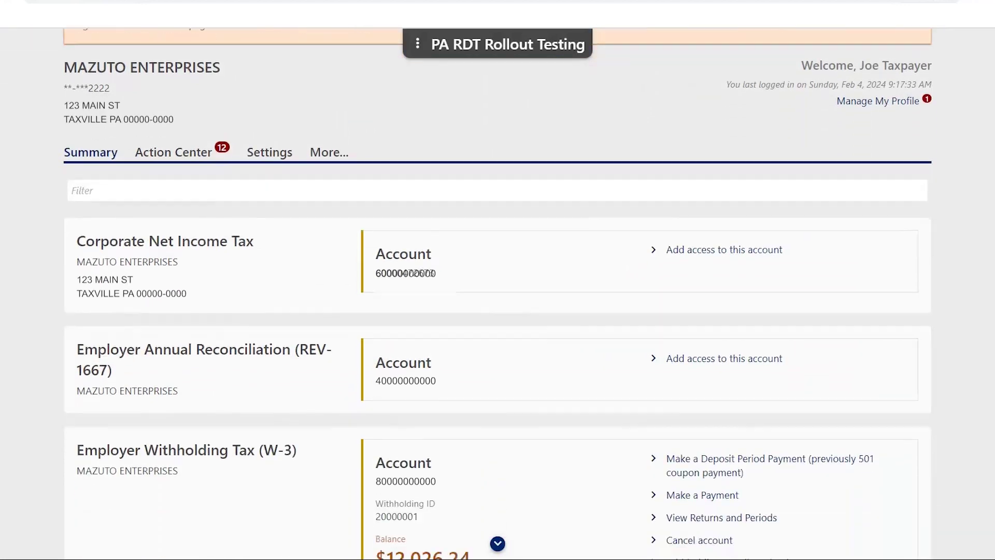